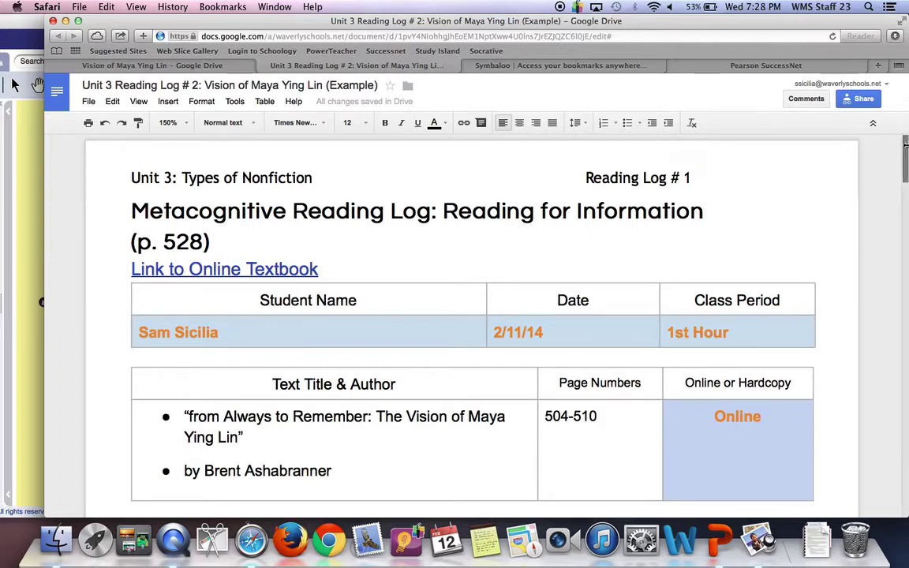
Highlight the question on why a Vietnam memorial was necessary under Key Ideas and Details and undo the deletion of its answer
{"action": "left_click_drag", "start_coordinate": [905, 143], "coordinate": [905, 344]}
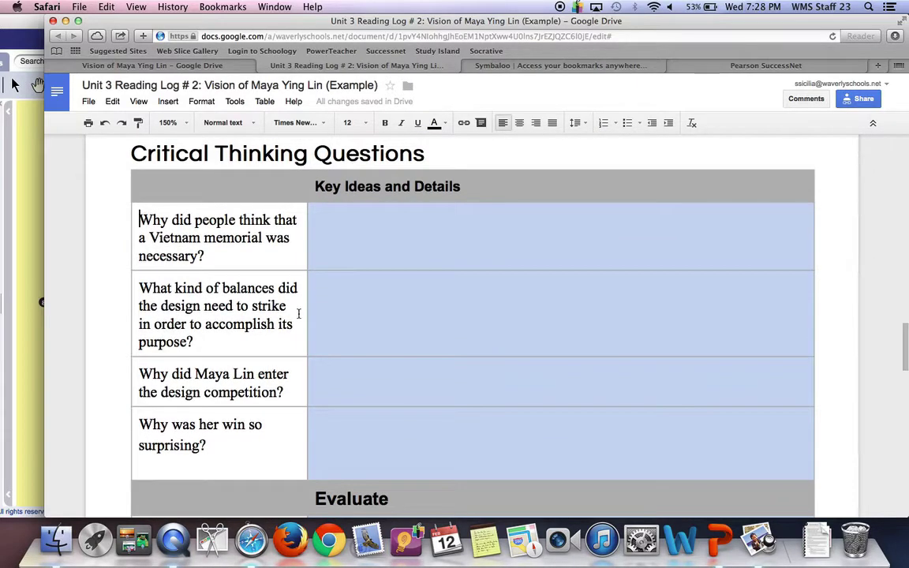
{"action": "left_click", "coordinate": [136, 208]}
{"action": "left_click_drag", "start_coordinate": [204, 257], "coordinate": [139, 218]}
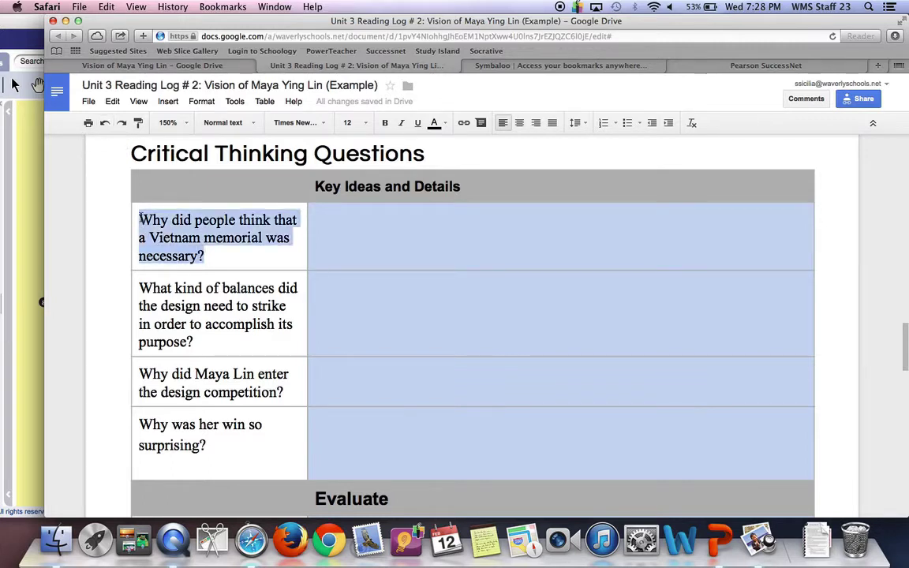
{"action": "left_click", "coordinate": [106, 123]}
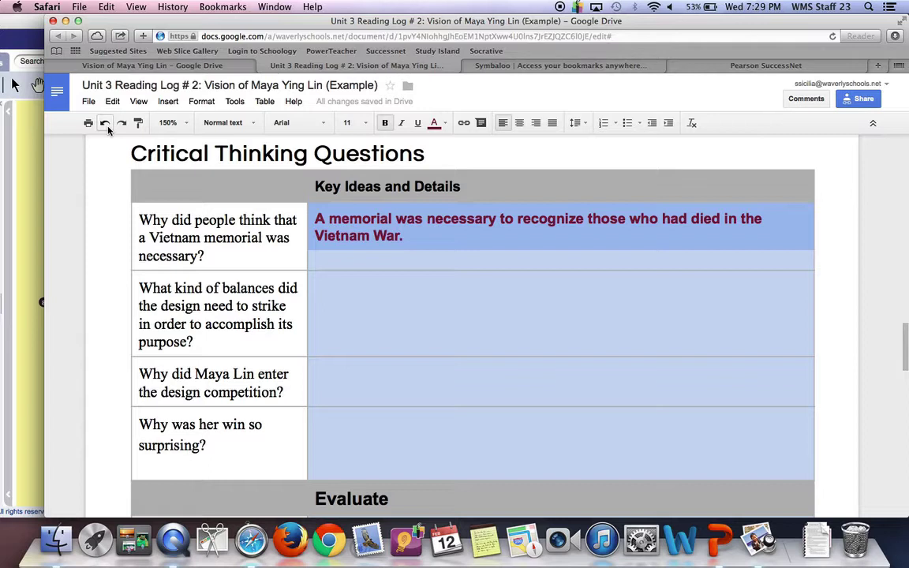
Highlight the question about the balances the design needed to strike and restore its answer by undoing the deletion
{"action": "left_click", "coordinate": [193, 284]}
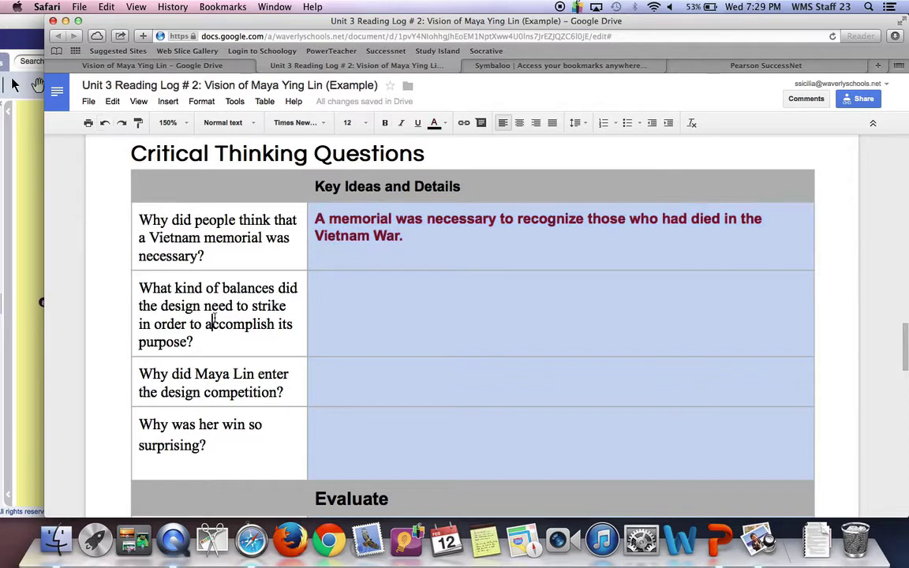
{"action": "triple_click", "coordinate": [140, 286]}
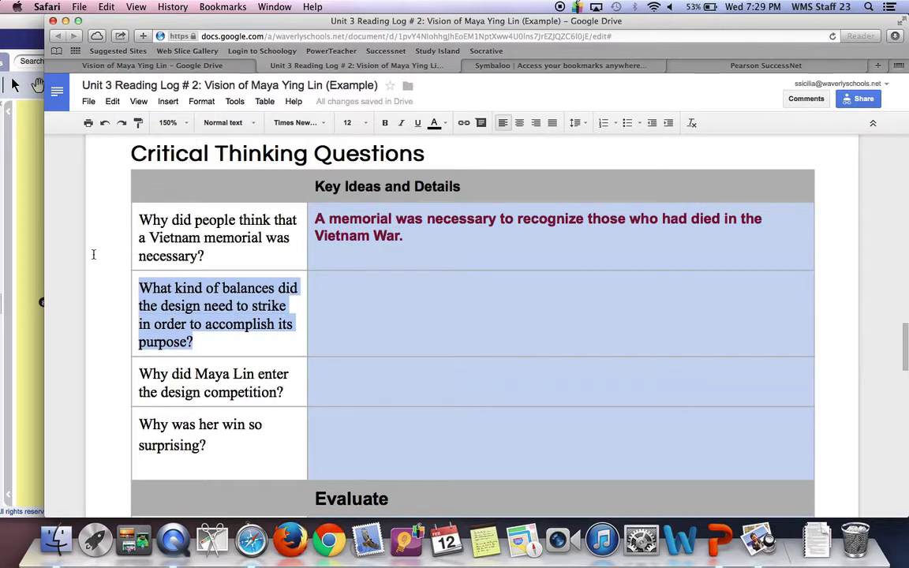
{"action": "left_click", "coordinate": [105, 124]}
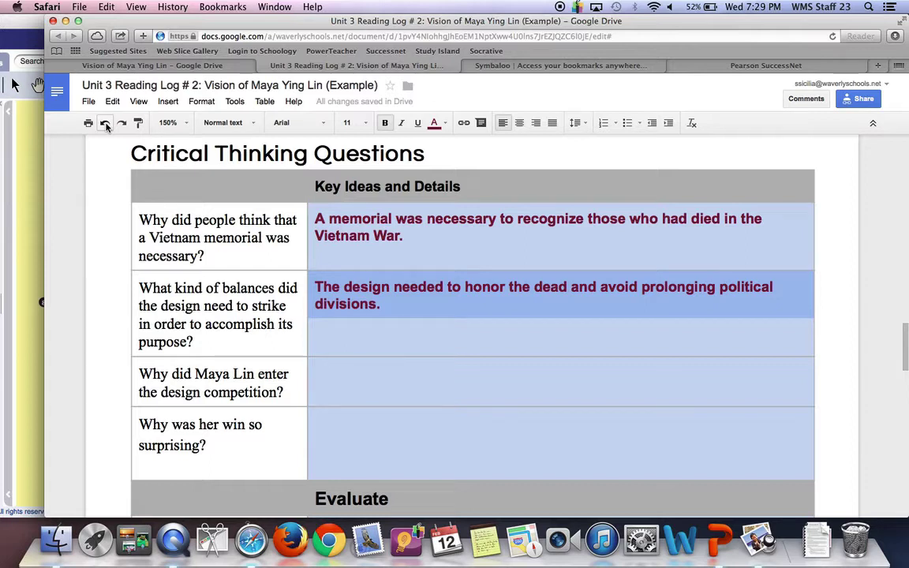
Highlight the questions on why Maya Lin entered the competition and why her win was surprising, undoing the deletion of each answer
{"action": "left_click_drag", "start_coordinate": [139, 374], "coordinate": [283, 392]}
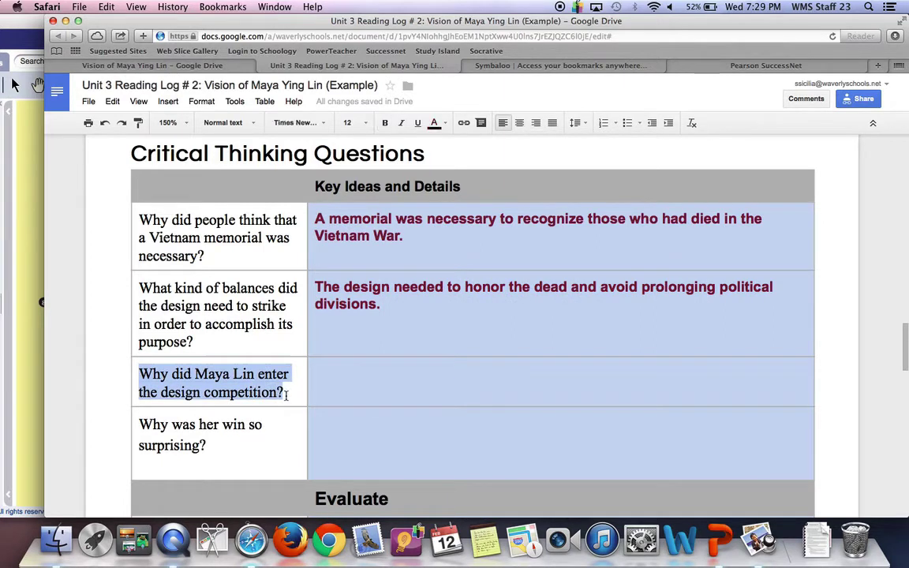
{"action": "left_click", "coordinate": [105, 123]}
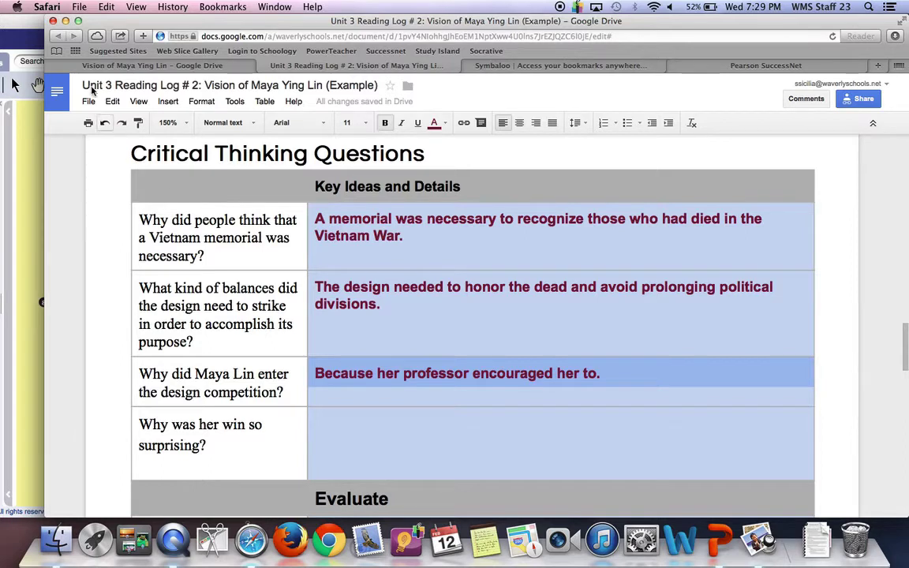
{"action": "left_click_drag", "start_coordinate": [207, 445], "coordinate": [139, 421]}
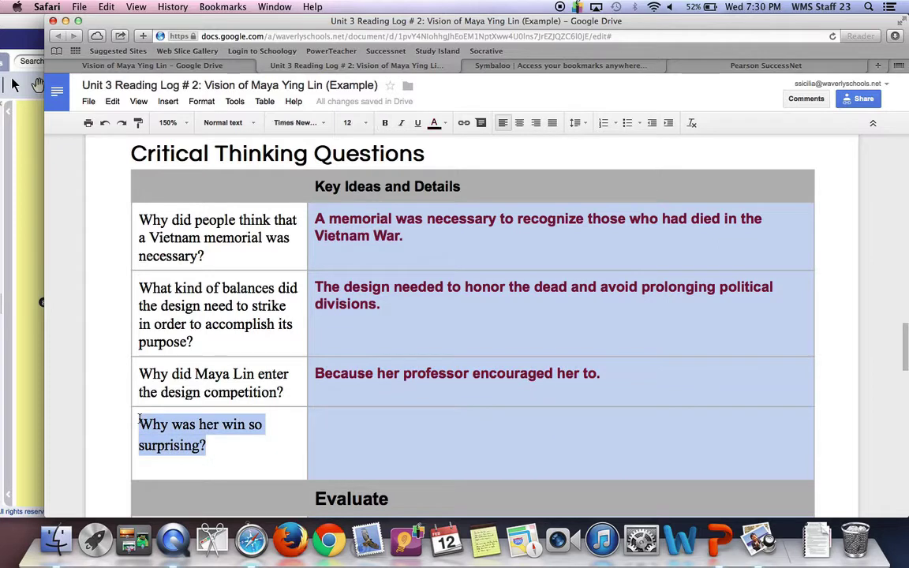
{"action": "left_click", "coordinate": [109, 126]}
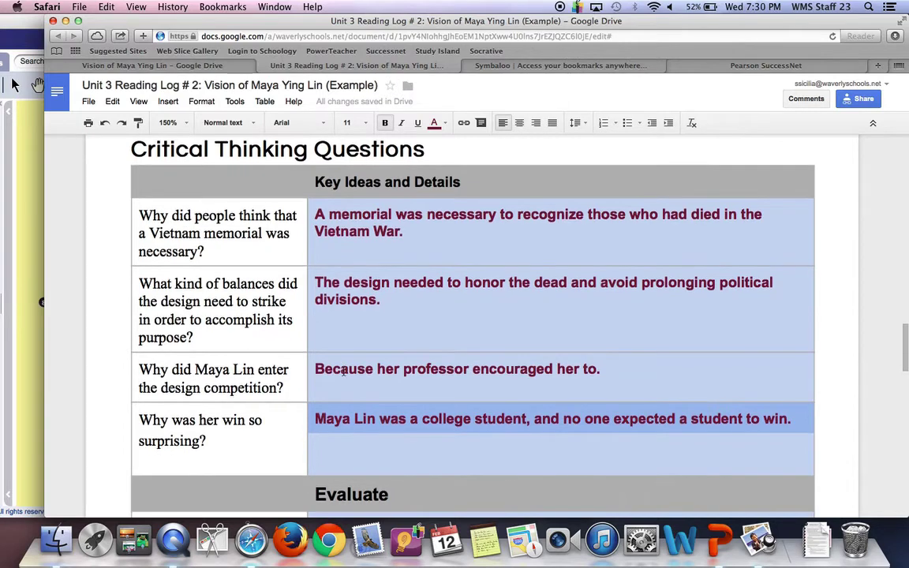
In the Evaluate section, highlight the question on why a memorial should be "harmonious" with its surroundings and undo its answer's deletion
{"action": "scroll", "coordinate": [344, 371], "scroll_direction": "down", "scroll_amount": 5}
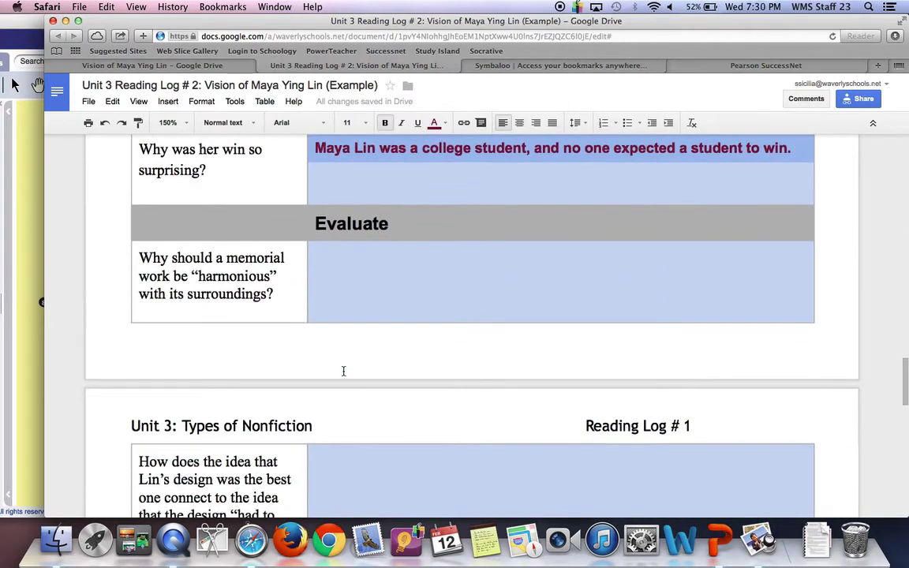
{"action": "left_click_drag", "start_coordinate": [283, 304], "coordinate": [126, 258]}
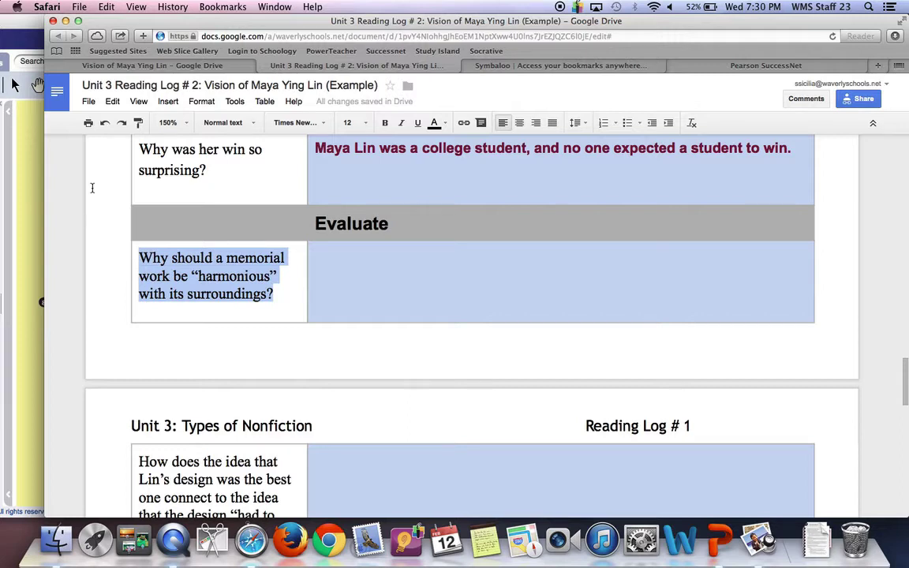
{"action": "left_click", "coordinate": [105, 124]}
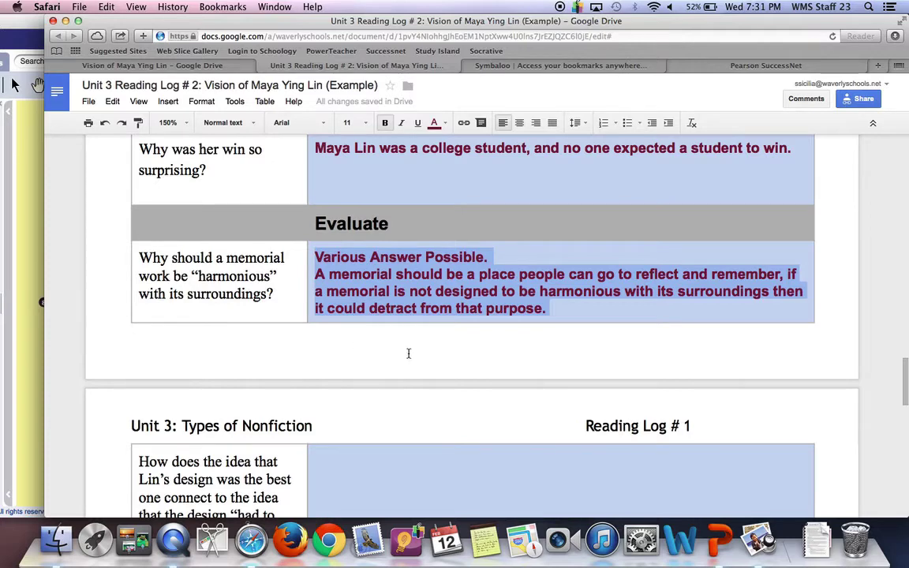
Highlight the question connecting Lin's design to the need to "soothe passions, not stir them up" and undo its answer's deletion
{"action": "scroll", "coordinate": [408, 354], "scroll_direction": "down", "scroll_amount": 3}
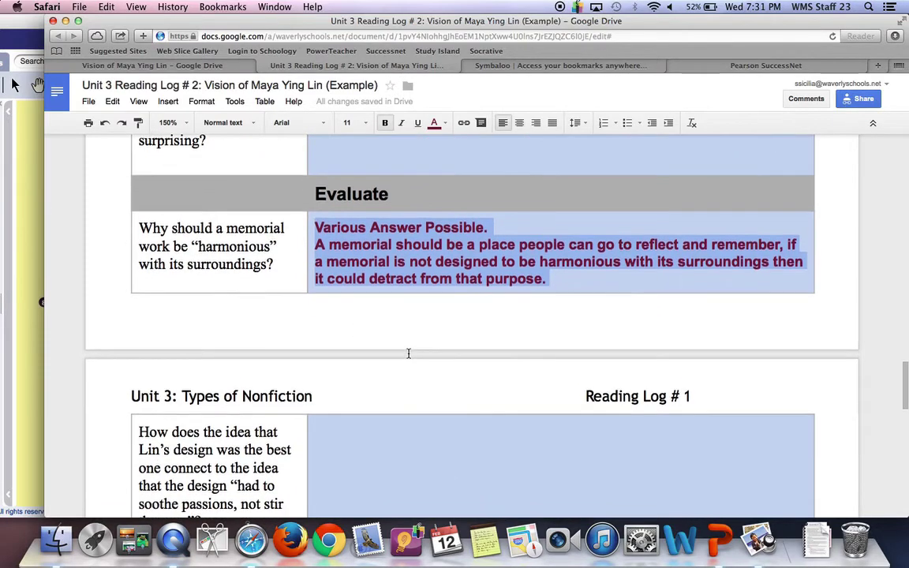
{"action": "scroll", "coordinate": [408, 354], "scroll_direction": "down", "scroll_amount": 1}
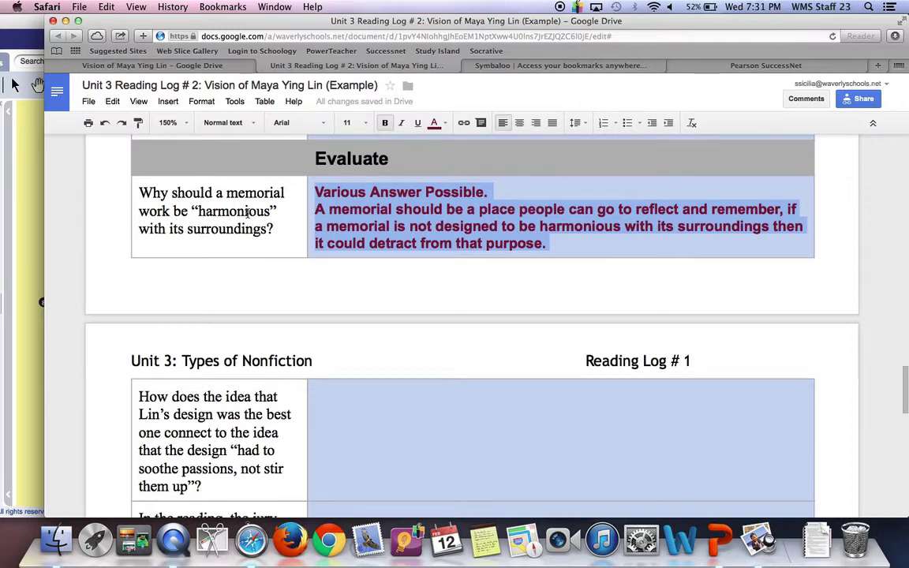
{"action": "scroll", "coordinate": [378, 328], "scroll_direction": "down", "scroll_amount": 5}
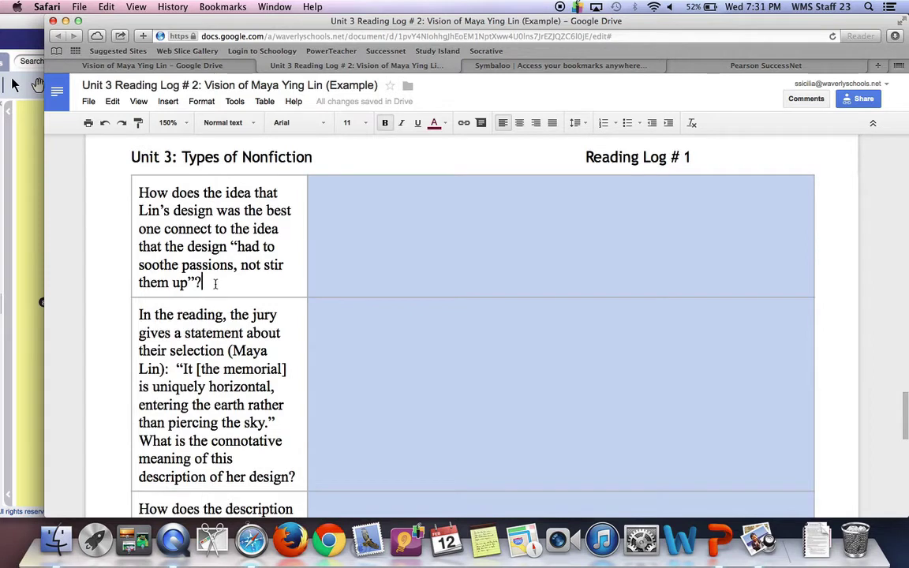
{"action": "left_click_drag", "start_coordinate": [209, 283], "coordinate": [128, 186]}
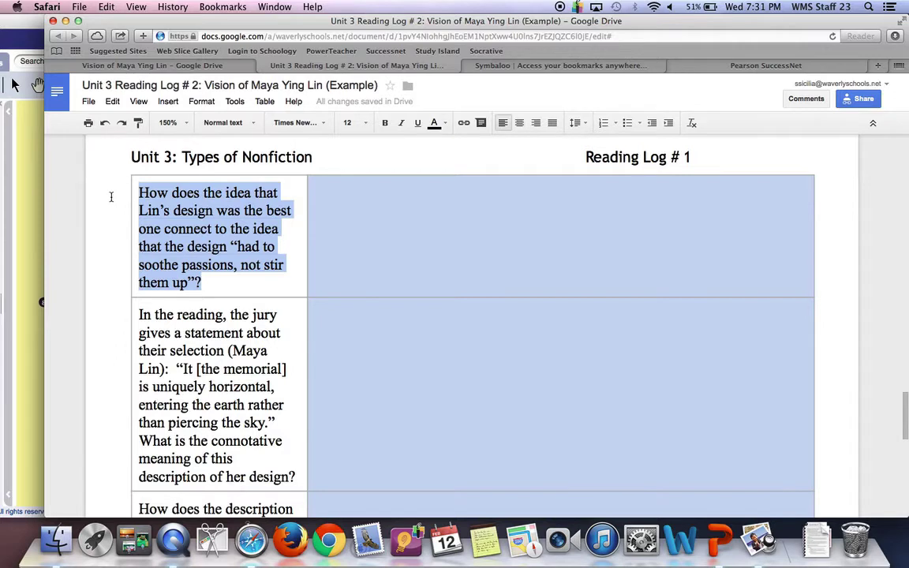
{"action": "left_click", "coordinate": [105, 124]}
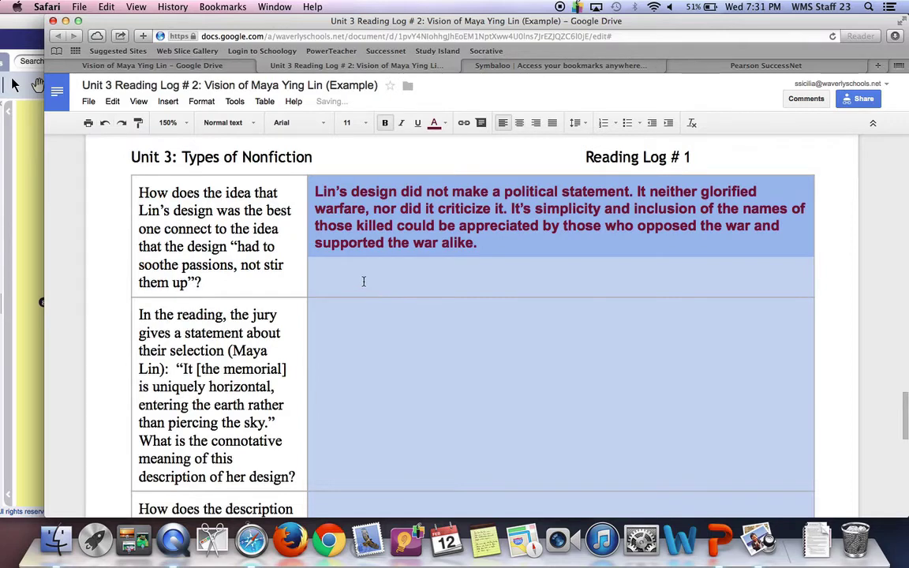
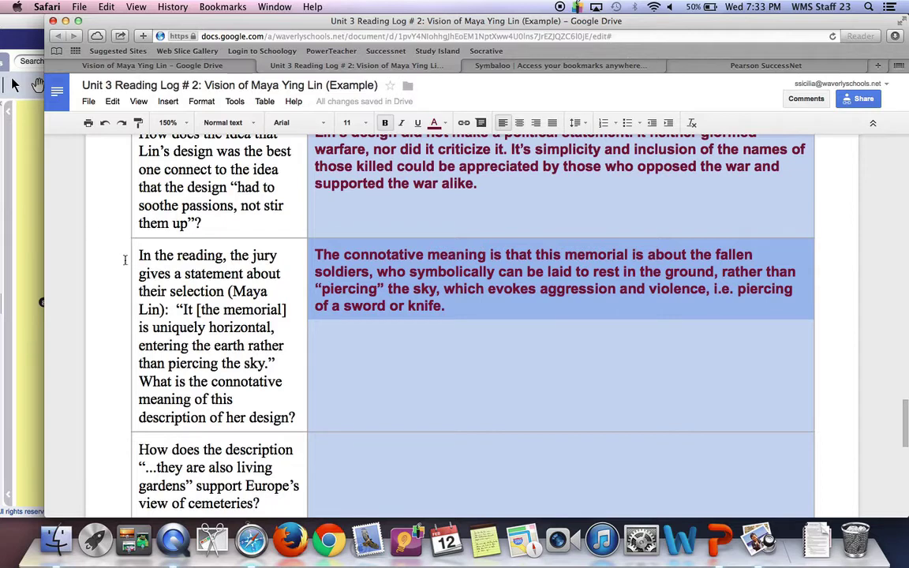
Highlight the question on "living gardens" and Europe's view of cemeteries and undo the deletion of its answer
{"action": "scroll", "coordinate": [130, 279], "scroll_direction": "down", "scroll_amount": 5}
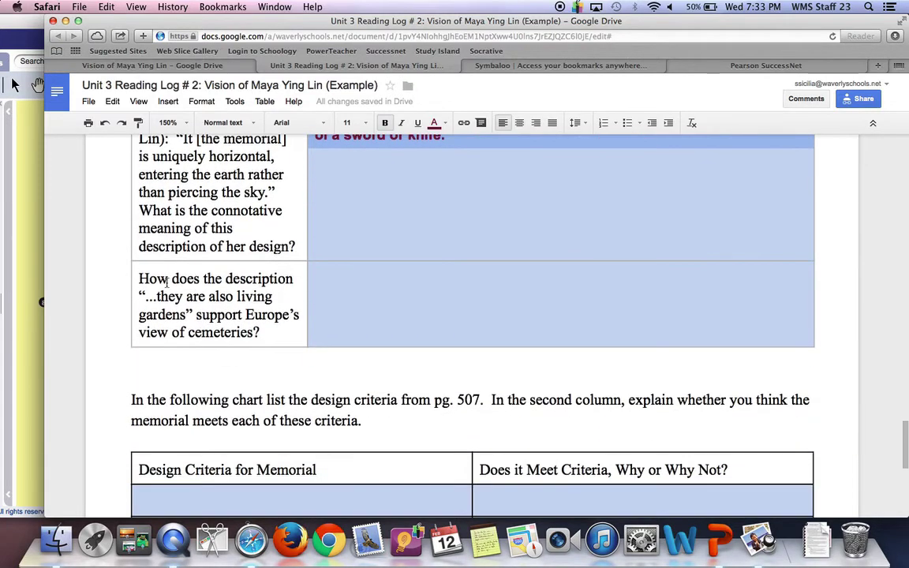
{"action": "left_click", "coordinate": [166, 279]}
{"action": "mouse_move", "coordinate": [139, 279]}
{"action": "left_mouse_down"}
{"action": "mouse_move", "coordinate": [241, 307]}
{"action": "mouse_move", "coordinate": [267, 331]}
{"action": "left_mouse_up"}
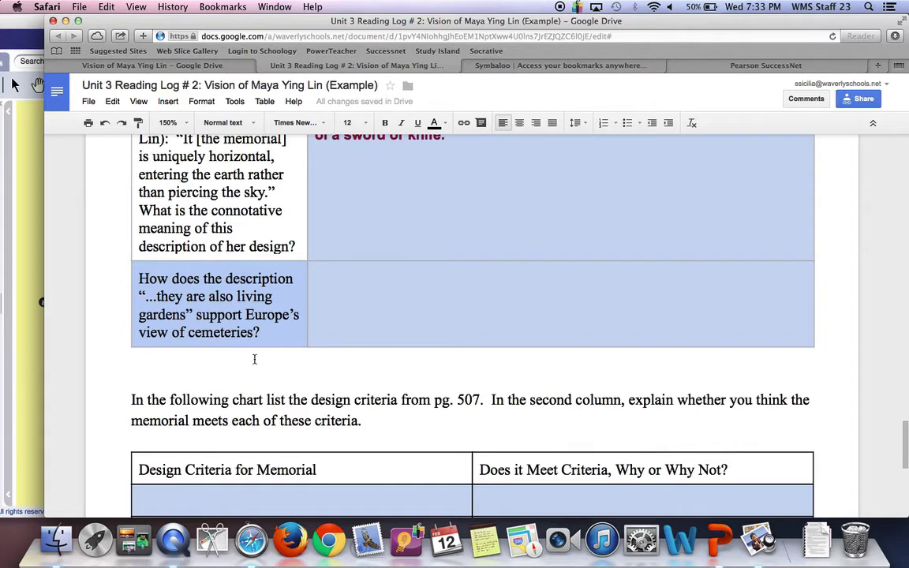
{"action": "left_click", "coordinate": [105, 124]}
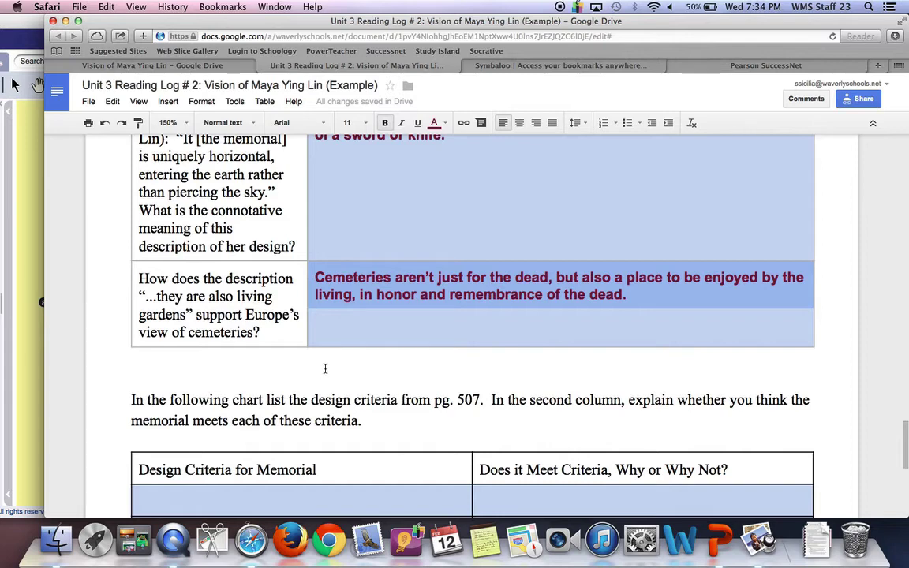
Go to the design criteria chart, switch to the Pearson eText window and enlarge the page listing the jury's criteria to 207%
{"action": "scroll", "coordinate": [324, 368], "scroll_direction": "down", "scroll_amount": 2}
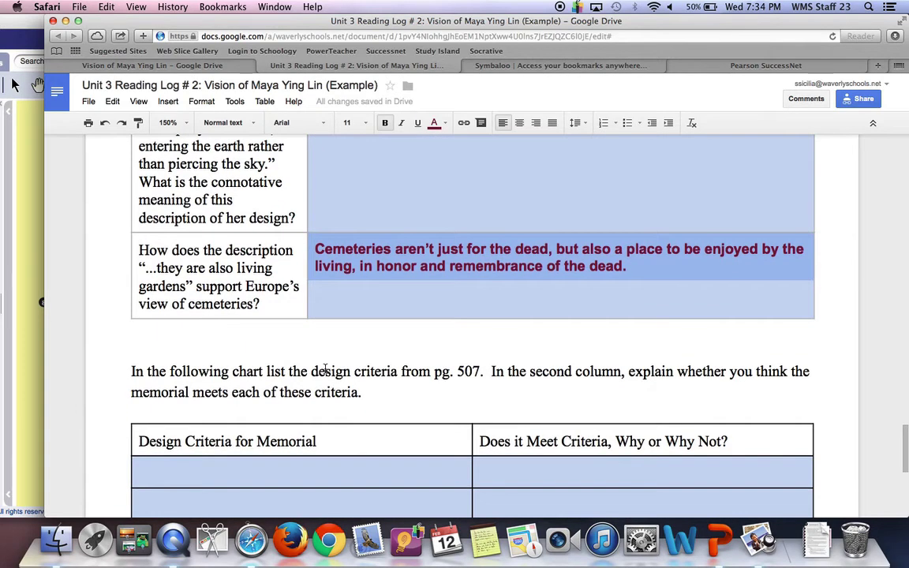
{"action": "scroll", "coordinate": [324, 368], "scroll_direction": "down", "scroll_amount": 5}
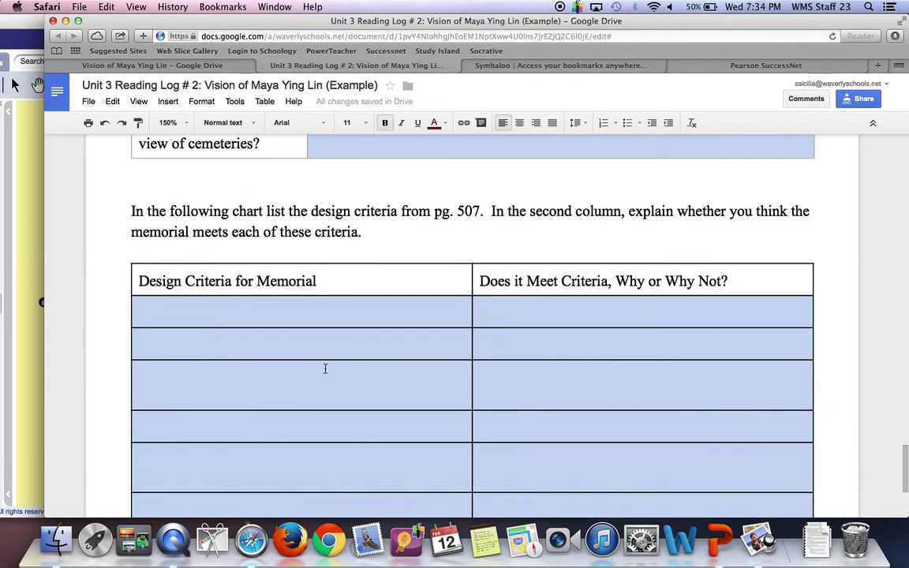
{"action": "scroll", "coordinate": [324, 369], "scroll_direction": "down", "scroll_amount": 1}
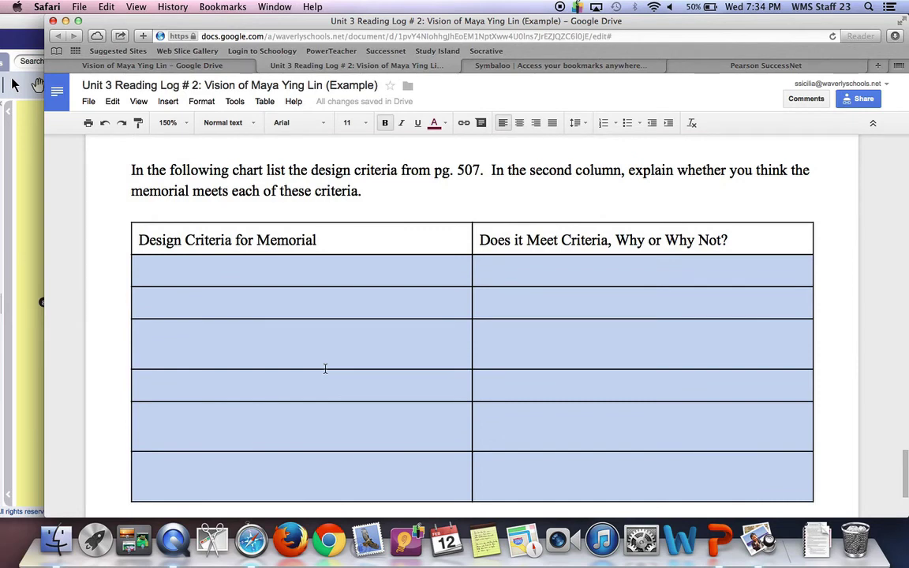
{"action": "left_click", "coordinate": [39, 239]}
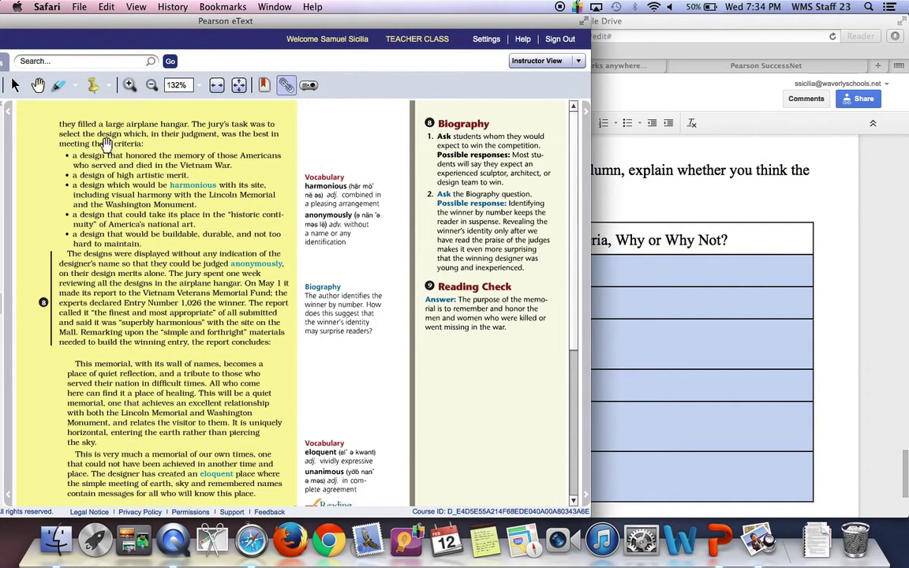
{"action": "left_click", "coordinate": [131, 85]}
{"action": "left_click", "coordinate": [131, 86]}
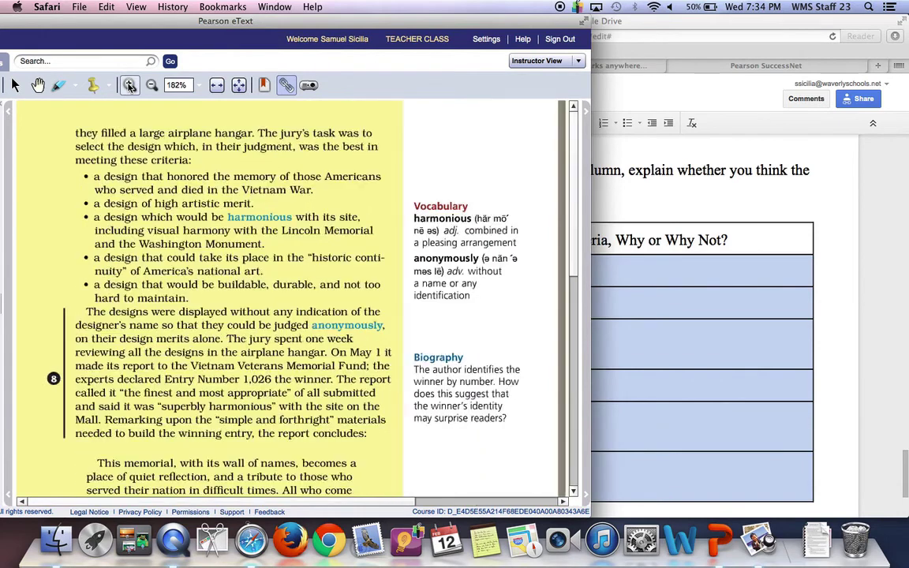
{"action": "left_click", "coordinate": [130, 85]}
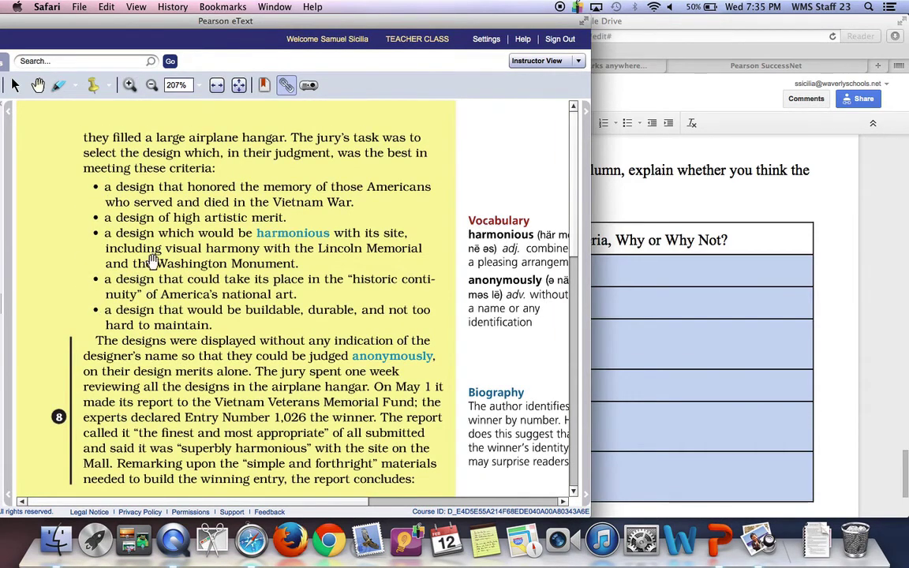
Return to the reading log in Google Docs and undo the deletion of the answers in both columns of the design criteria chart
{"action": "left_click", "coordinate": [843, 211]}
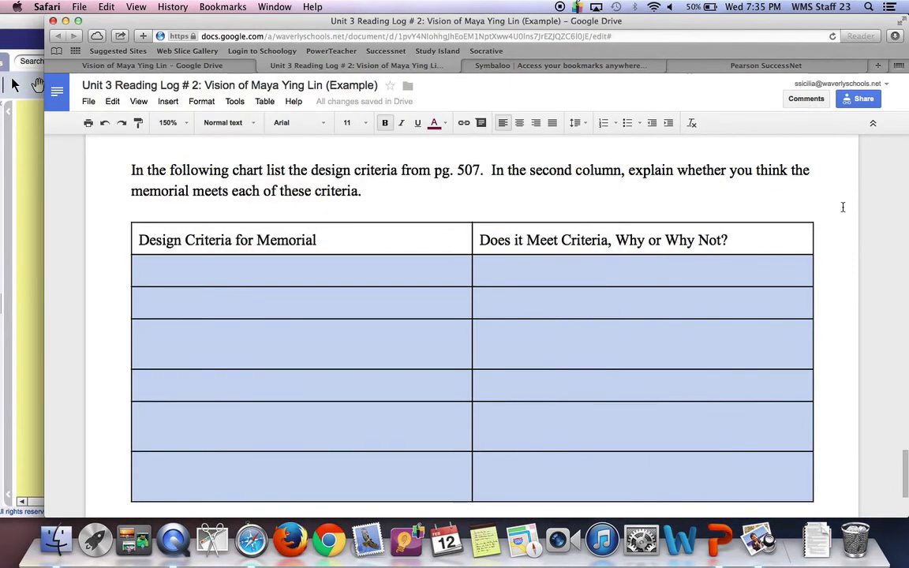
{"action": "left_click", "coordinate": [105, 124]}
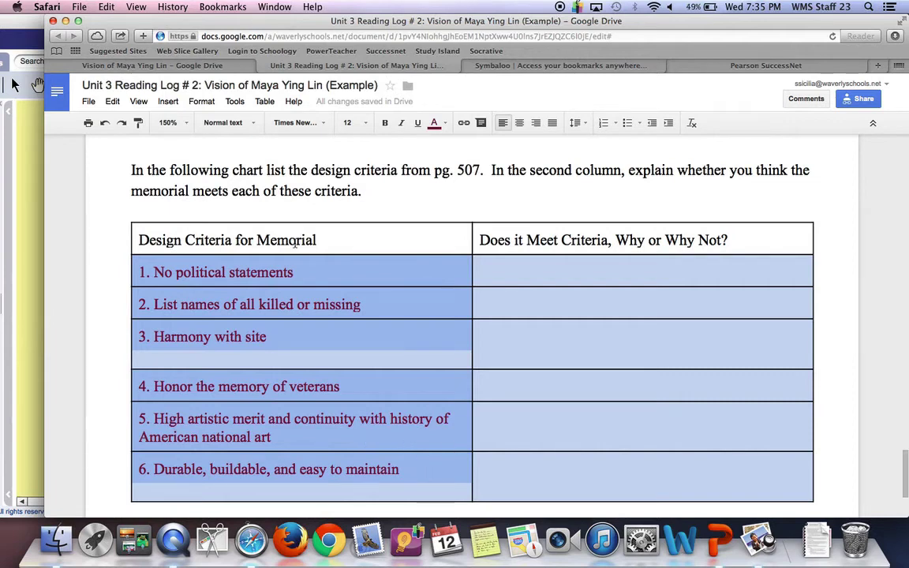
{"action": "left_click", "coordinate": [107, 125]}
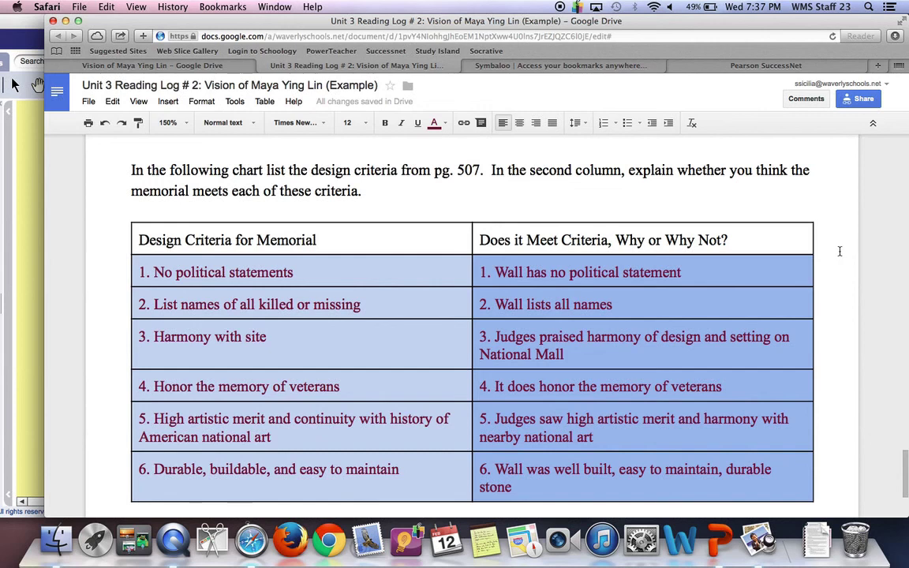
{"action": "left_click", "coordinate": [840, 251]}
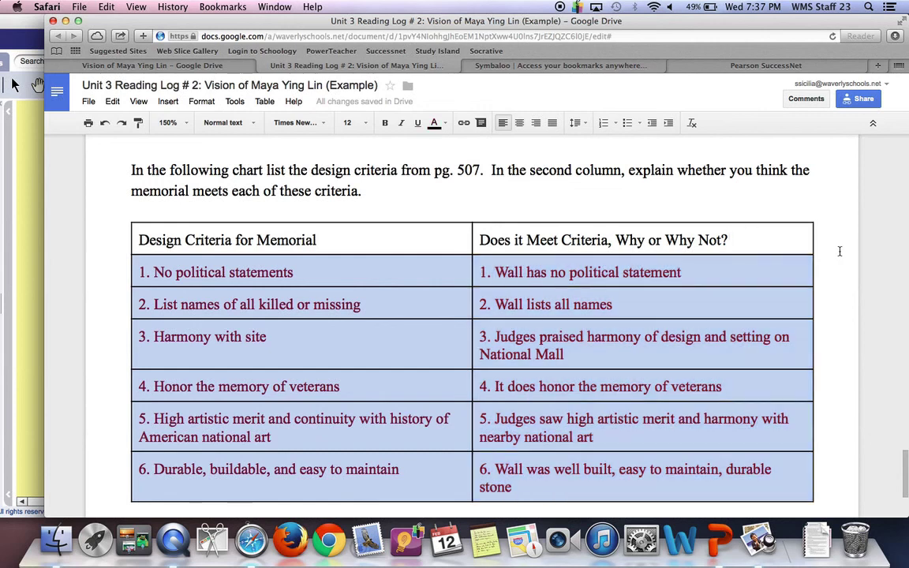